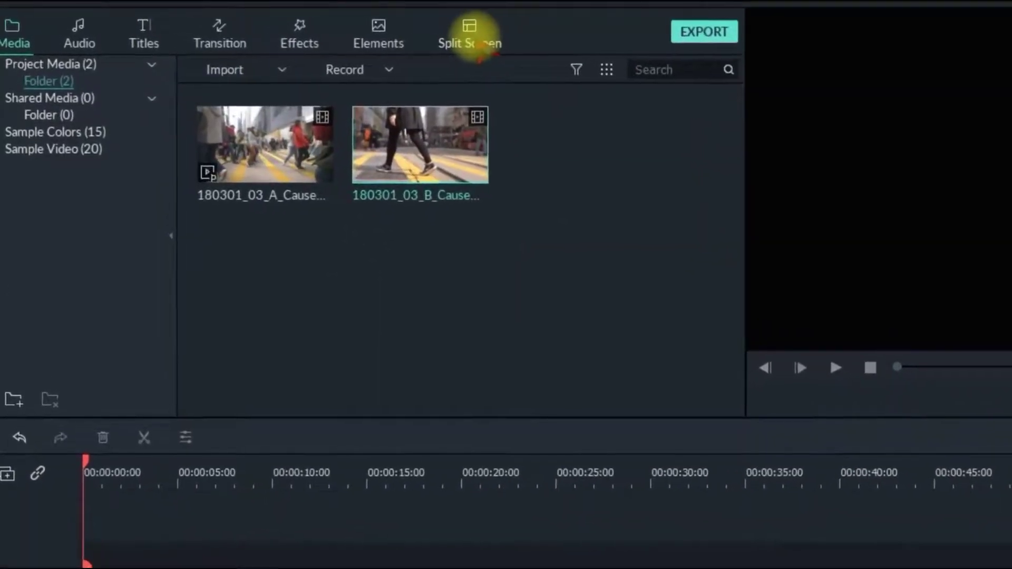
Browse the split screen templates and add the diagonal two-part layout at the start of video track 1.
click(464, 40)
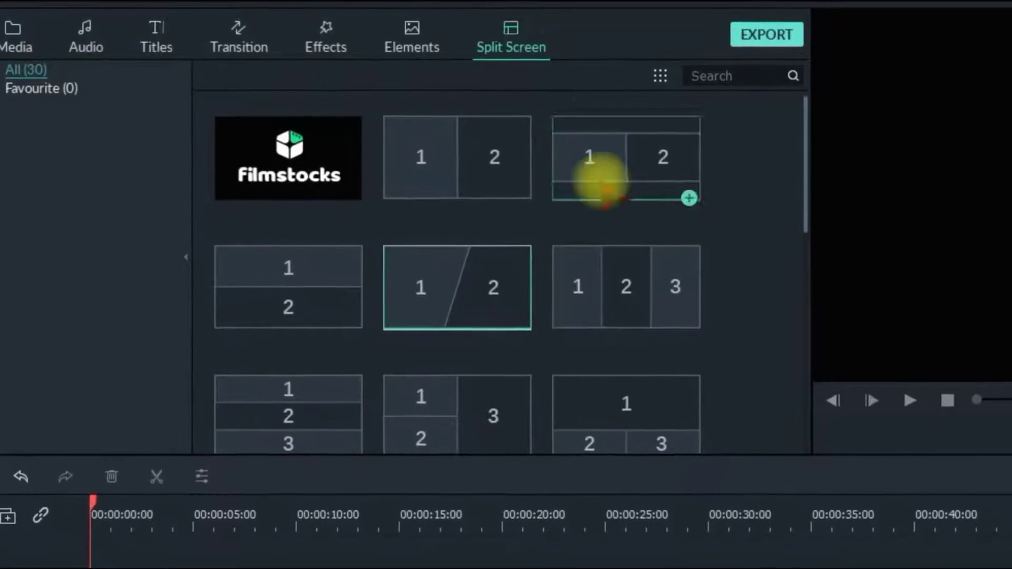
scroll(728, 274, down, 15)
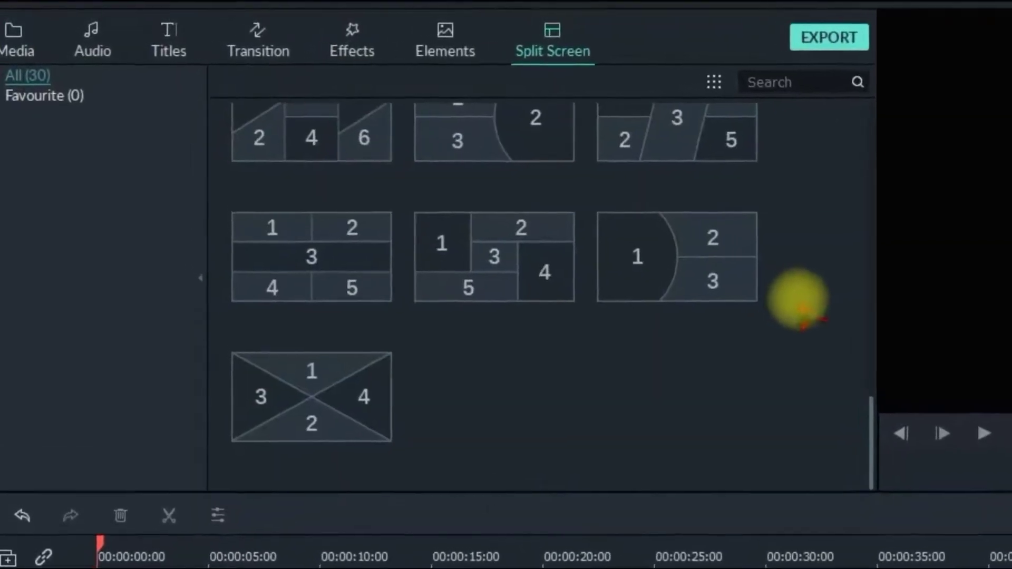
scroll(785, 308, up, 5)
scroll(644, 424, down, 5)
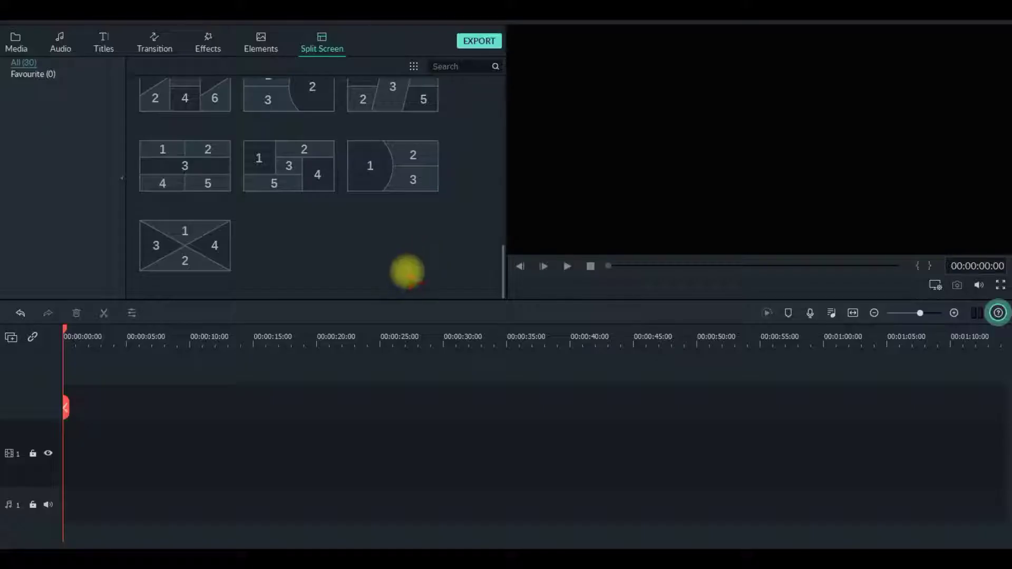
scroll(407, 271, up, 5)
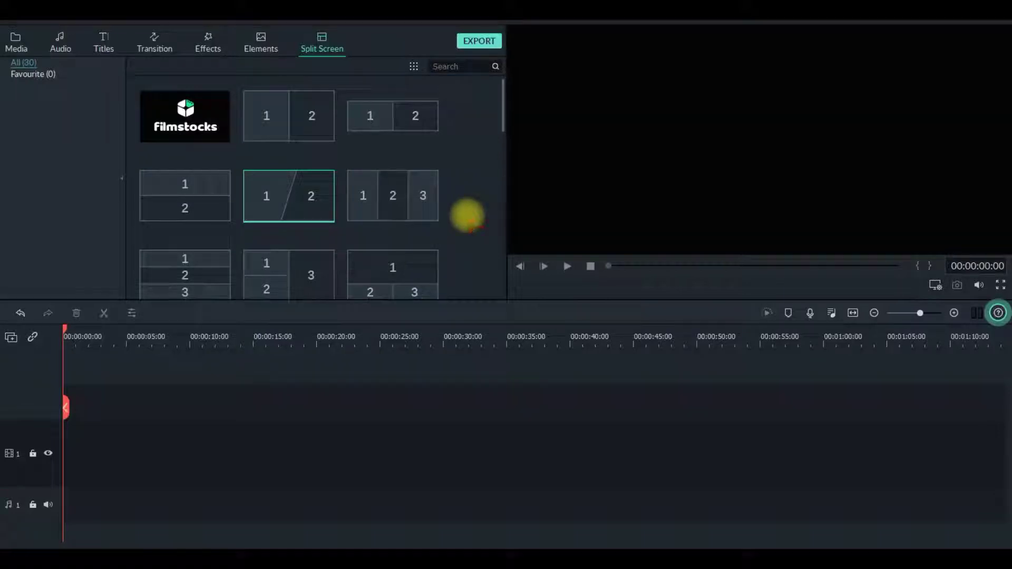
mouse_move(308, 203)
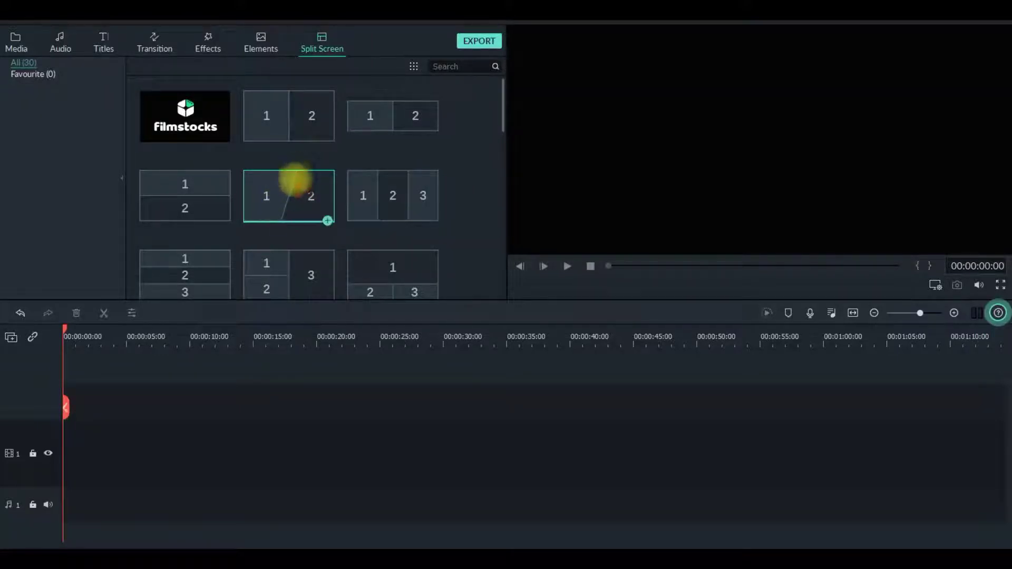
drag(287, 211, 70, 470)
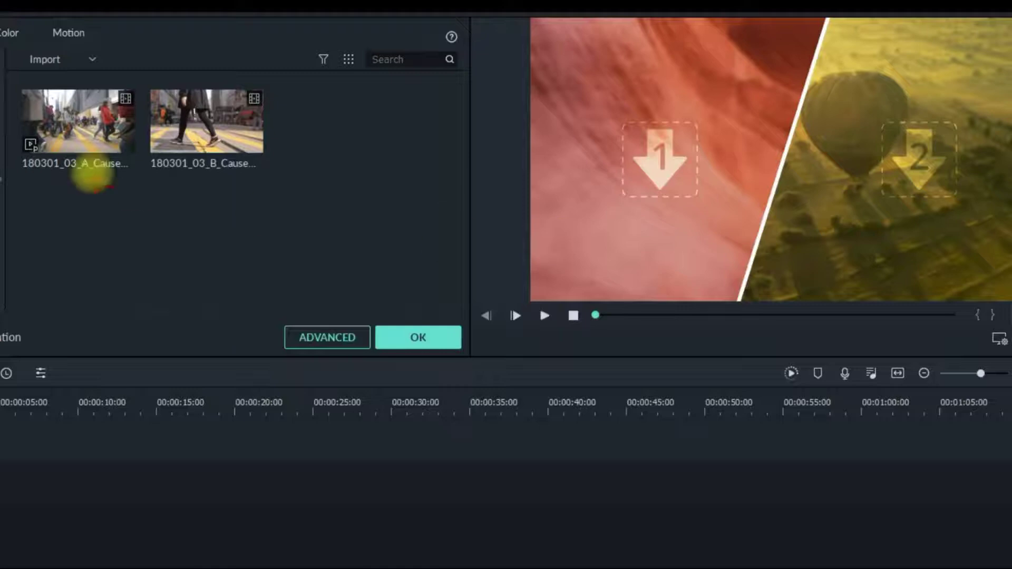
Place the 180301_03_A clip in section 1 and the 180301_03_B clip in section 2 of the split screen.
click(200, 147)
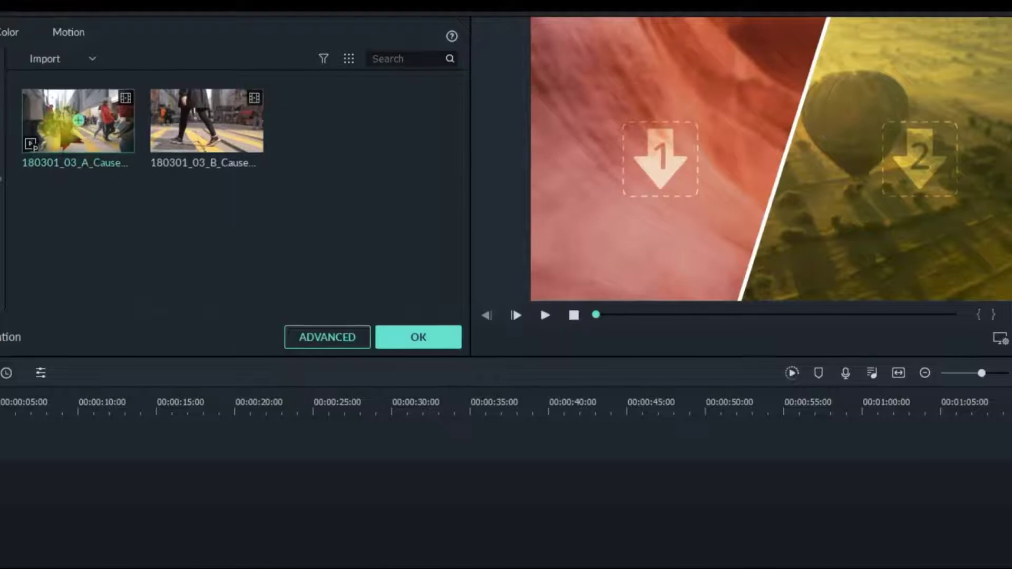
drag(158, 111, 275, 176)
drag(185, 203, 606, 200)
drag(208, 116, 854, 216)
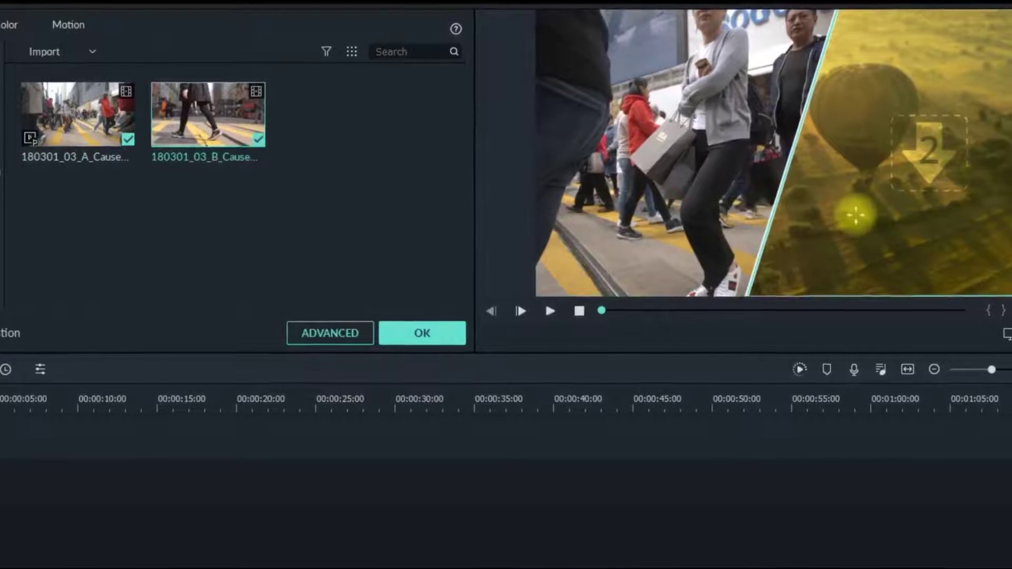
Enlarge the section 1 clip slightly and shift it left, and shift the section 2 clip right within its frame.
click(623, 221)
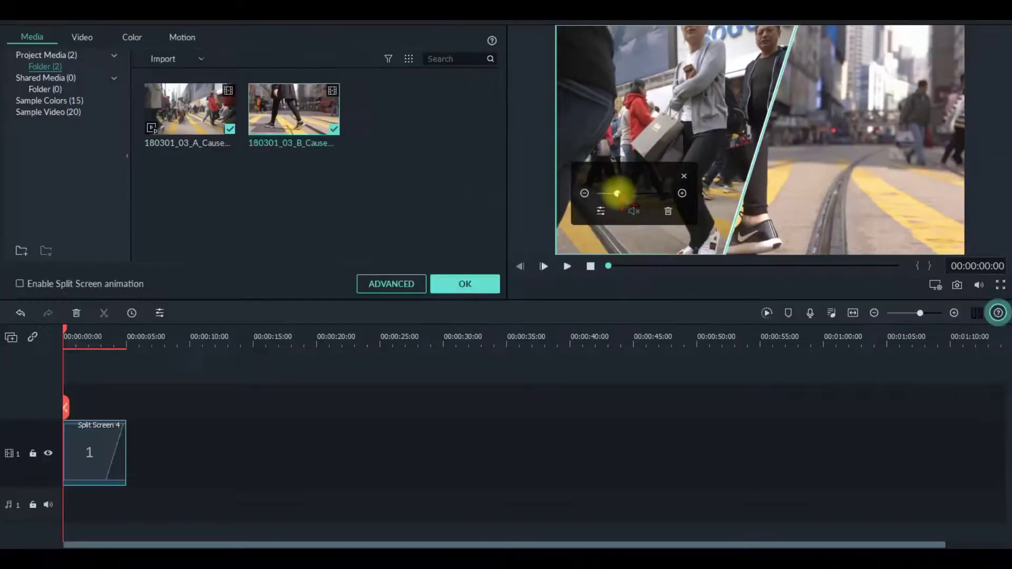
drag(615, 218, 620, 194)
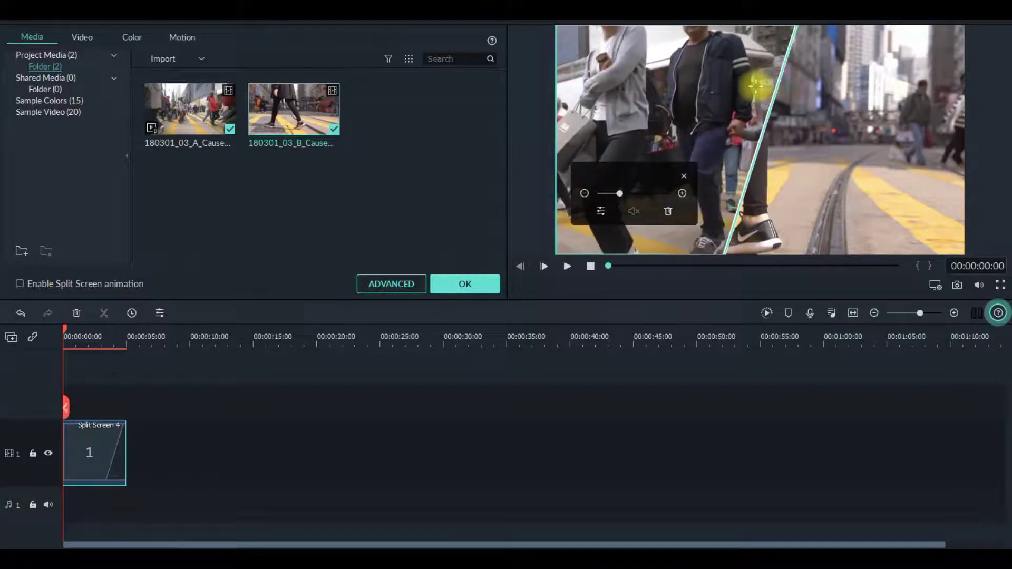
click(907, 129)
drag(869, 139, 894, 141)
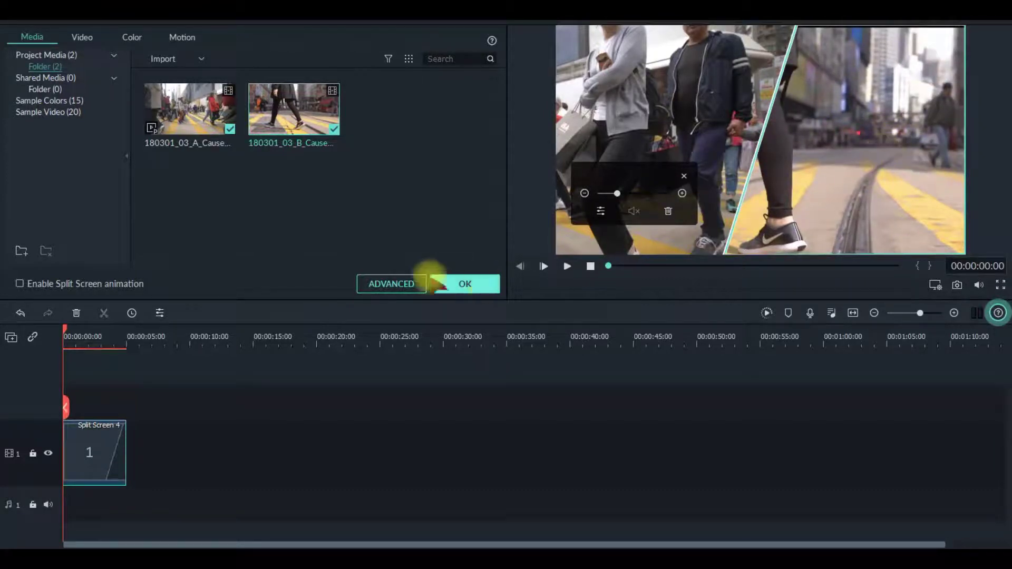
Trim the end of 180301_03_B_CausewayBay_02 to about 10.5 seconds in the advanced split screen editor and apply it.
click(392, 283)
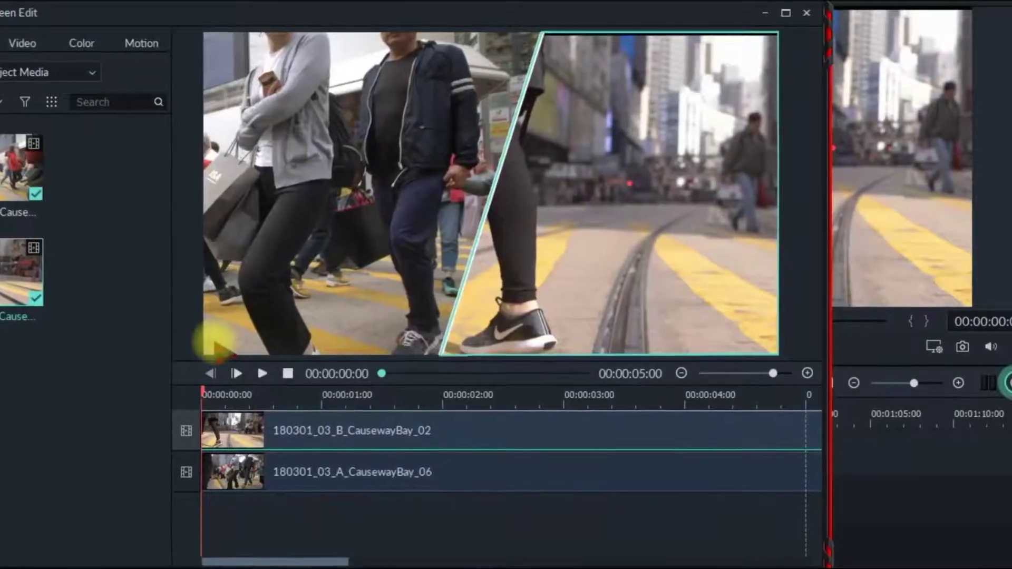
drag(330, 554, 395, 562)
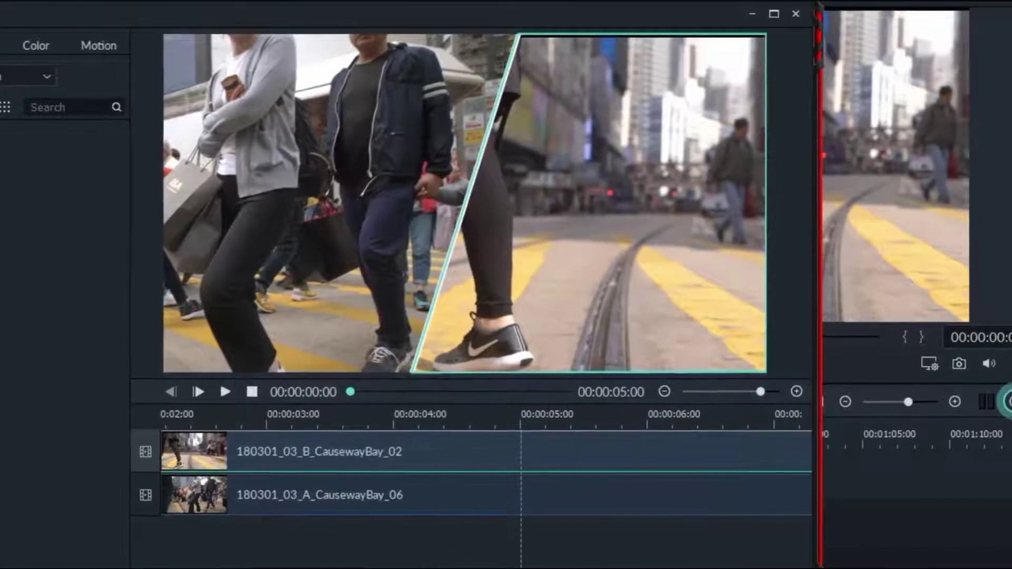
scroll(384, 558, right, 3)
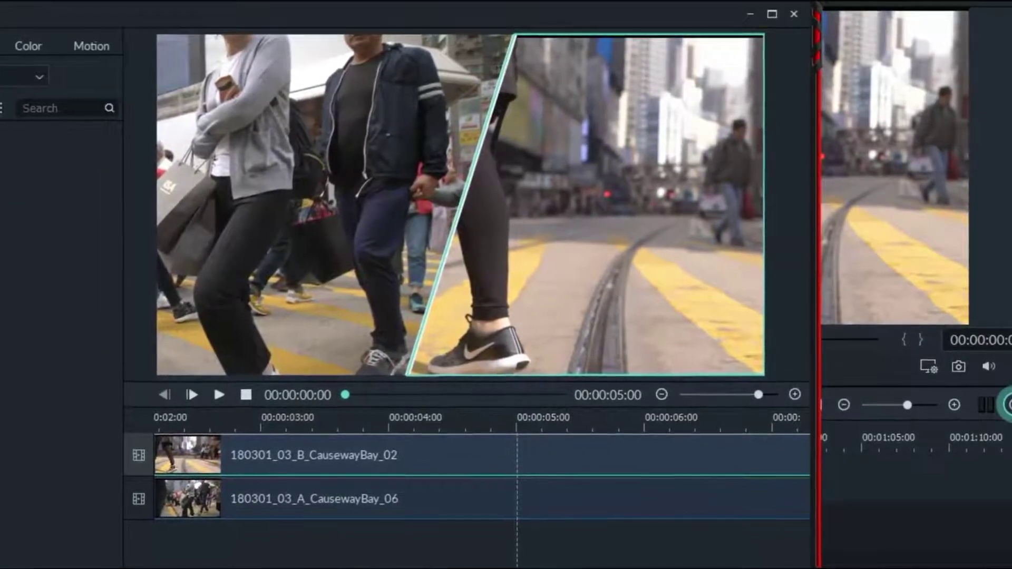
scroll(464, 475, right, 10)
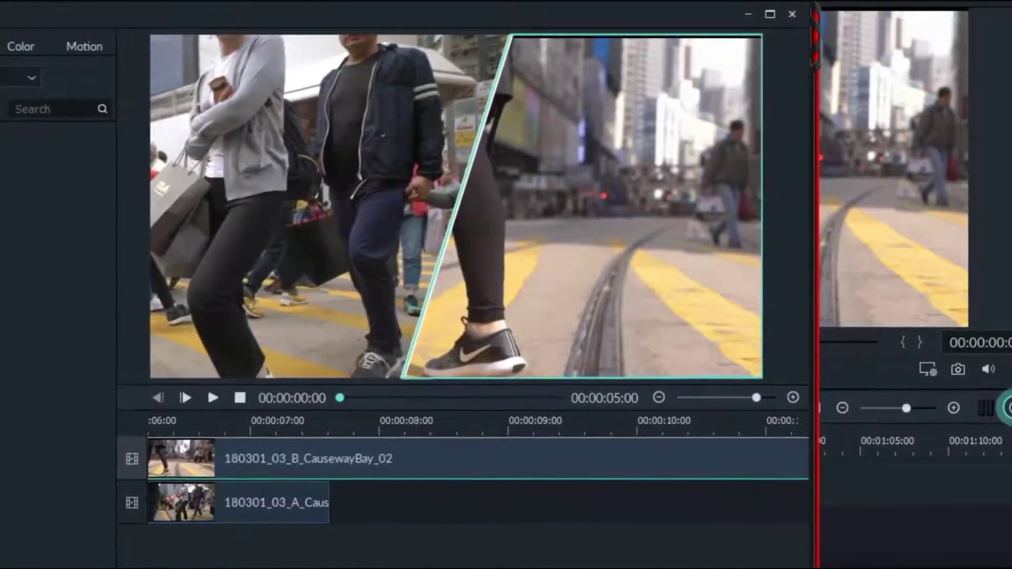
scroll(676, 568, right, 10)
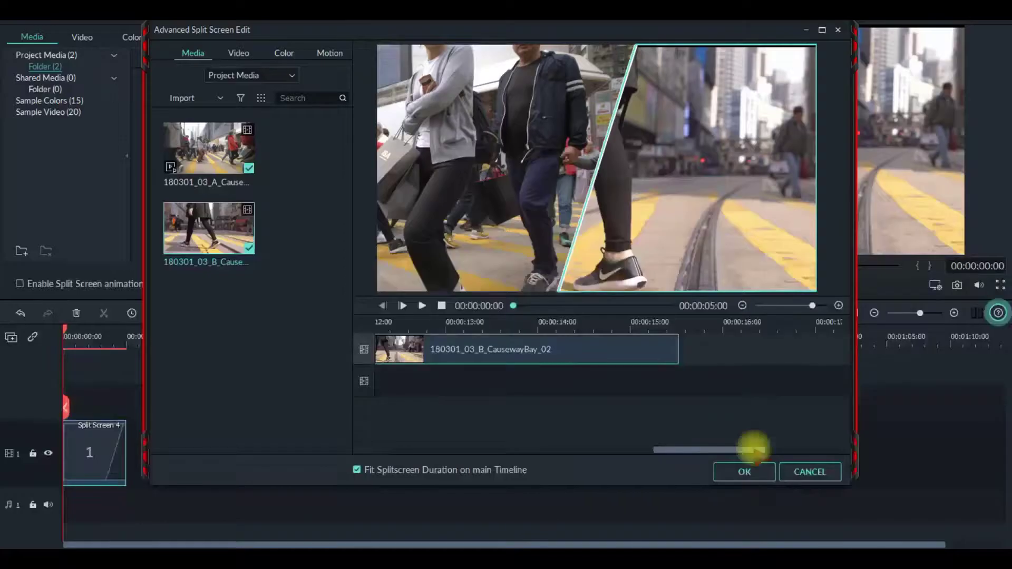
drag(672, 349, 464, 348)
drag(712, 454, 641, 450)
drag(721, 348, 464, 362)
drag(696, 452, 494, 446)
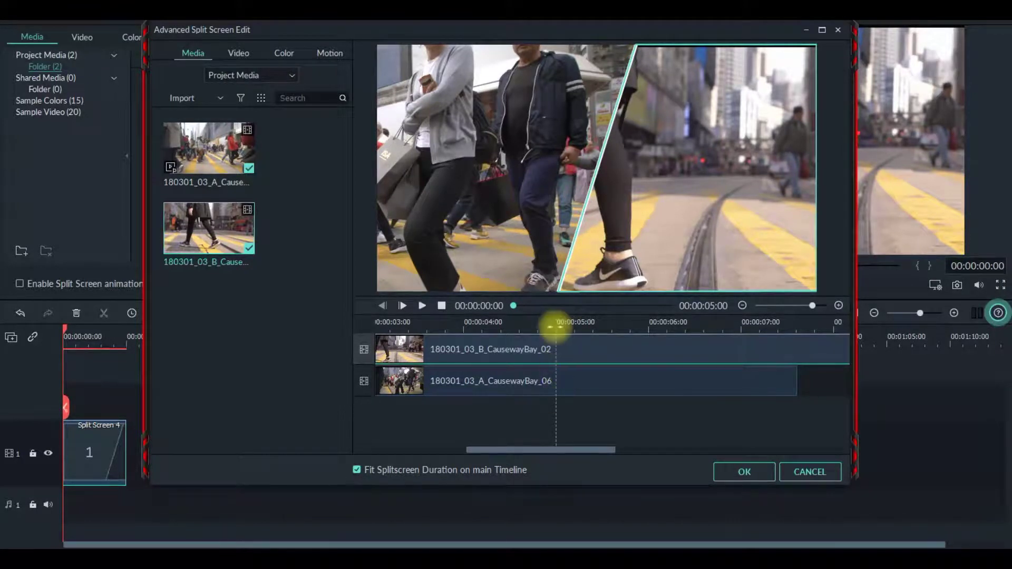
click(743, 472)
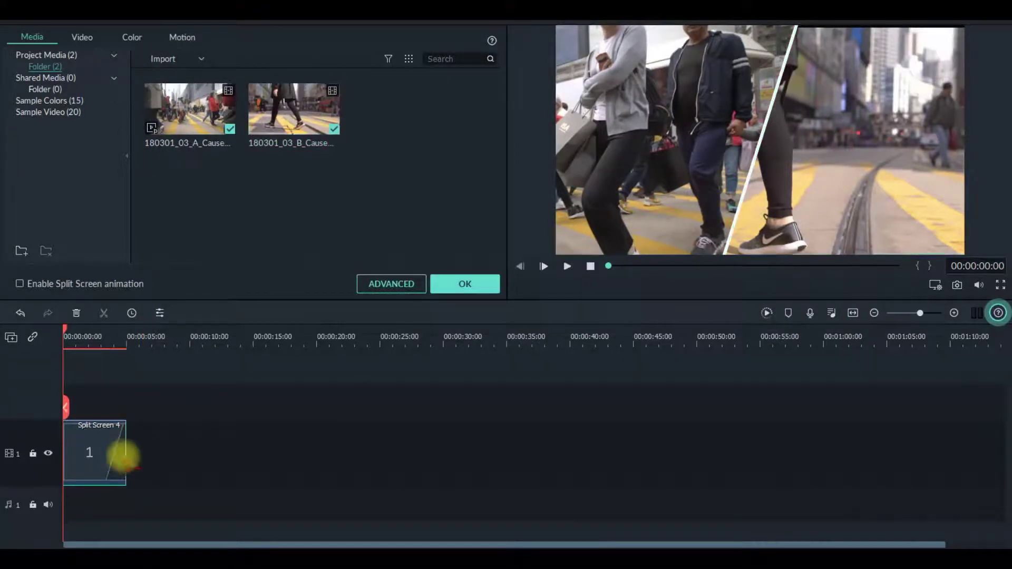
Extend the split screen clip on the main timeline to 00:00:11:19 and compare both source clips' lengths with it.
drag(126, 453, 212, 453)
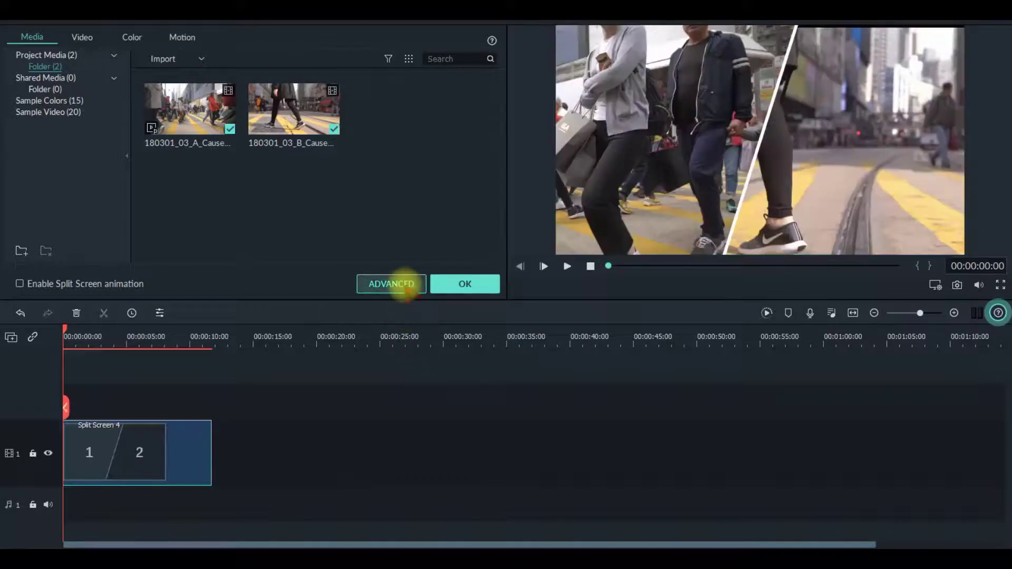
click(405, 287)
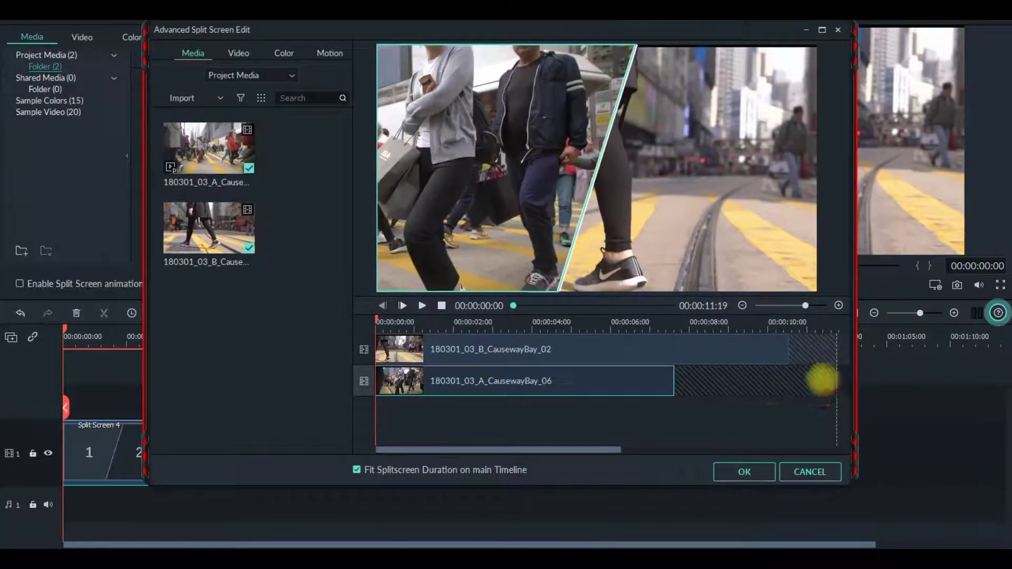
drag(591, 449, 641, 450)
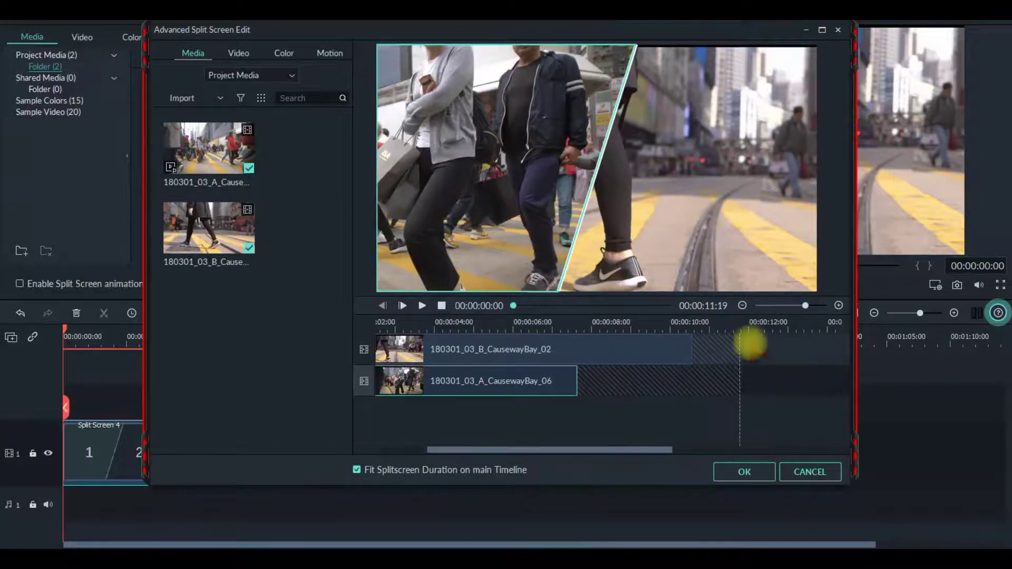
click(758, 469)
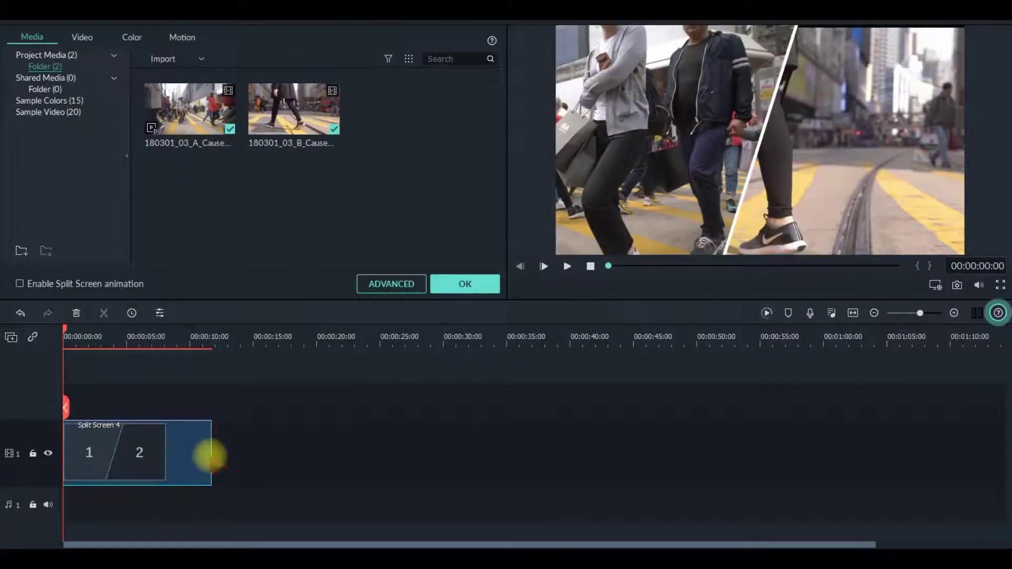
Shorten the split screen clip to 00:00:08:13 and check where both source clips end in the advanced editor.
drag(212, 458, 170, 456)
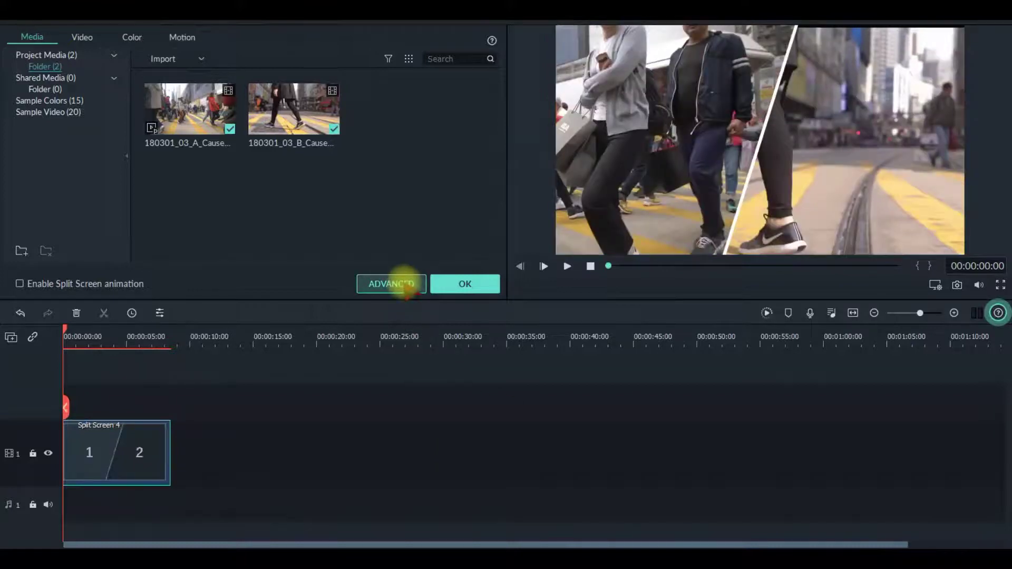
click(408, 288)
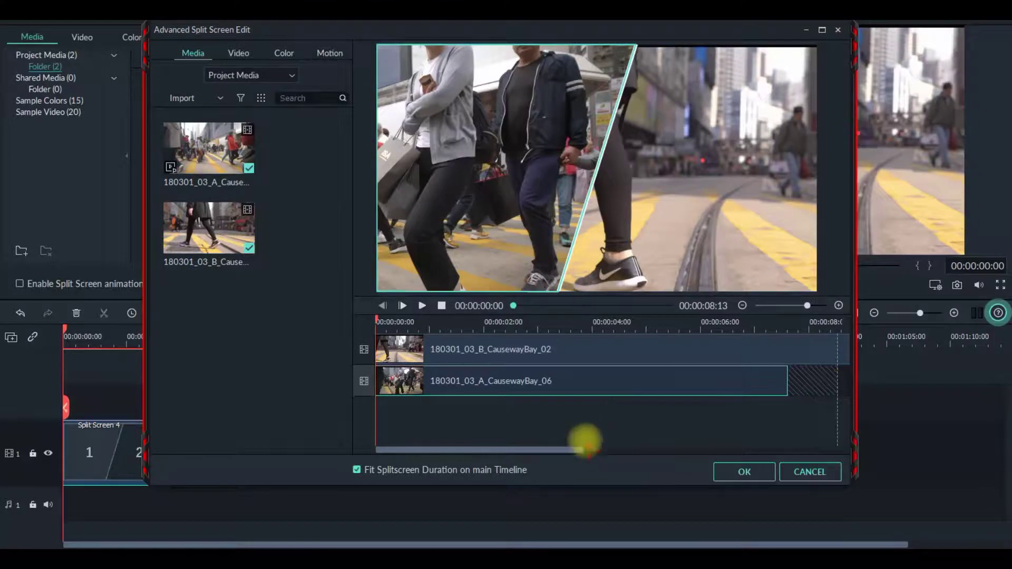
drag(569, 451, 654, 451)
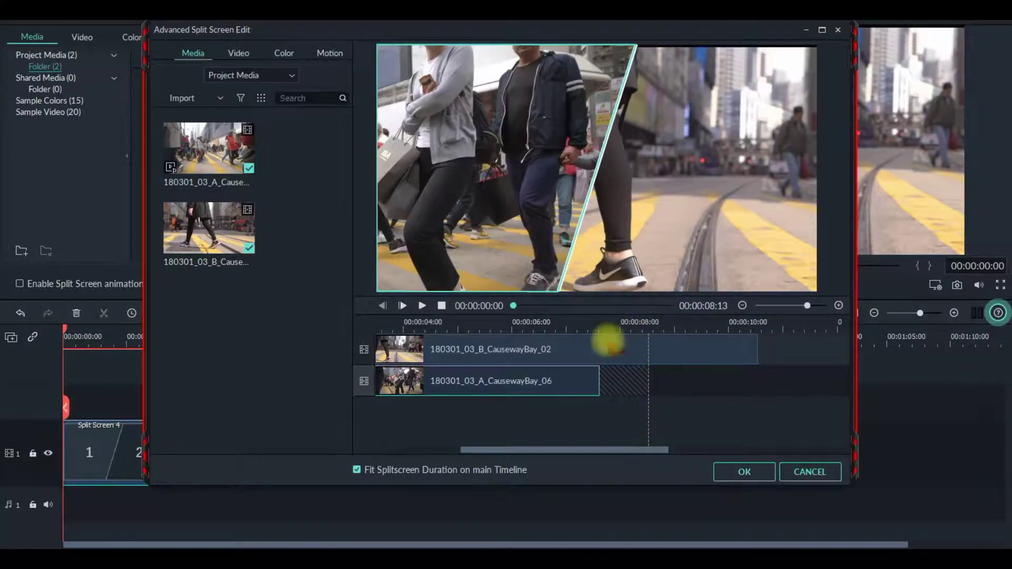
click(745, 471)
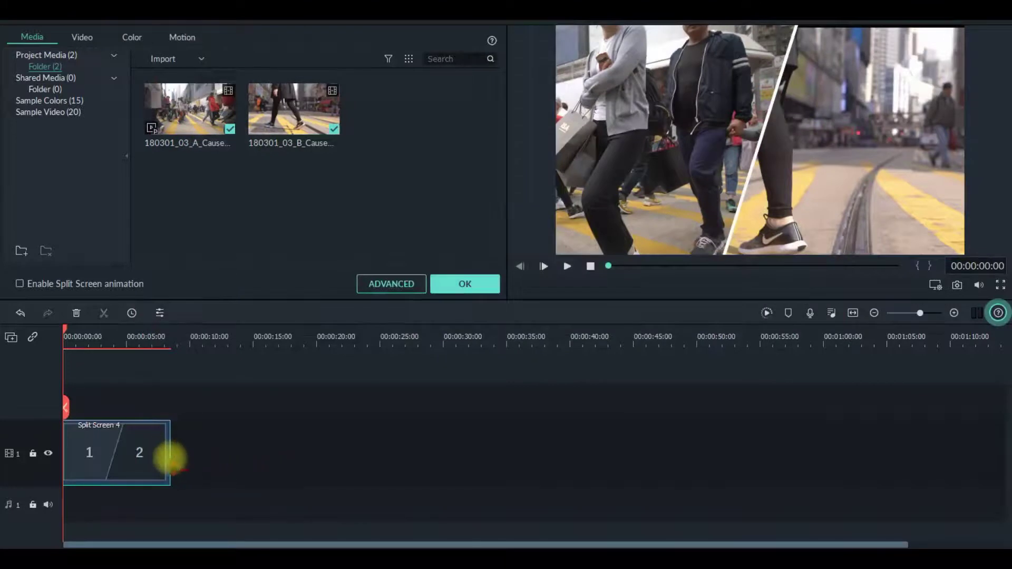
Shorten the split screen clip to 00:00:06:03 and check the source clips against the new end point.
drag(170, 458, 139, 454)
click(391, 285)
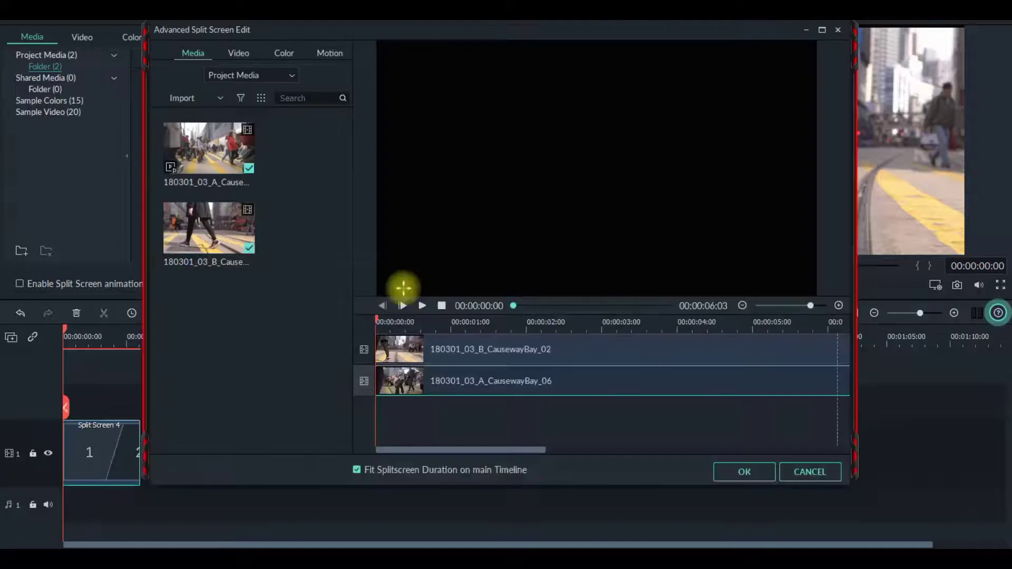
drag(509, 450, 611, 442)
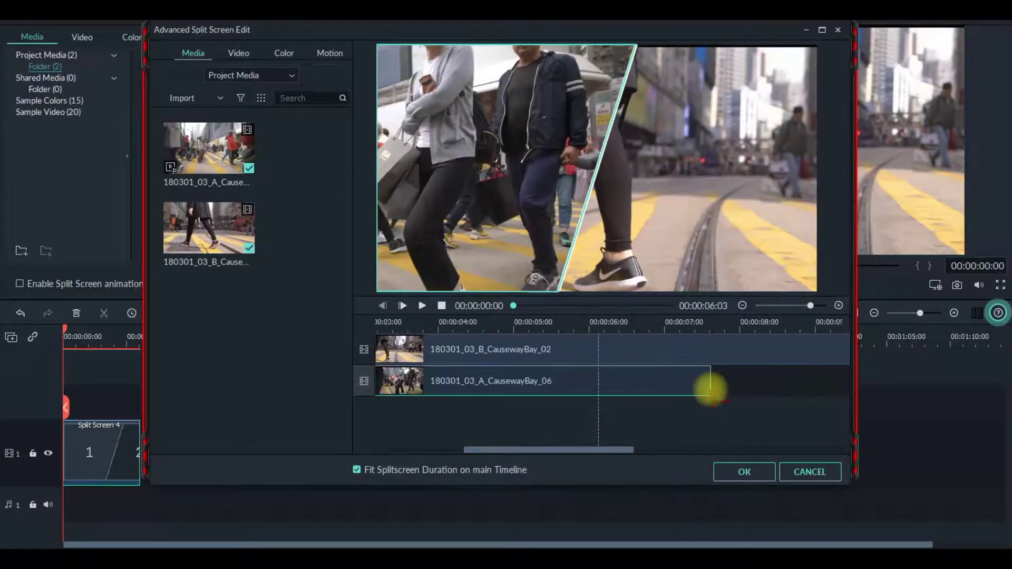
click(804, 474)
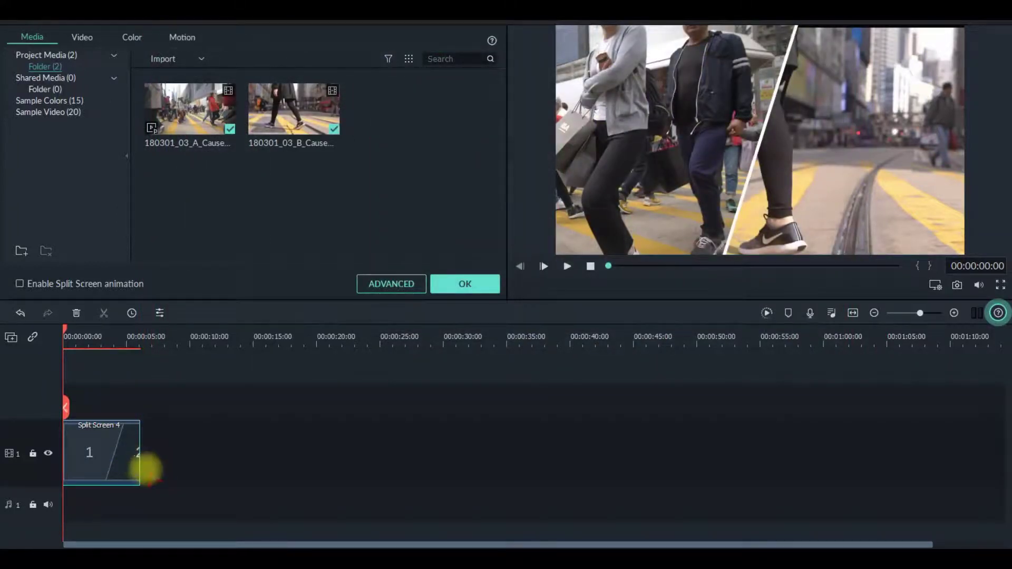
Extend the split screen clip to 00:00:07:16 and check its end point against the source clips.
drag(138, 465, 158, 454)
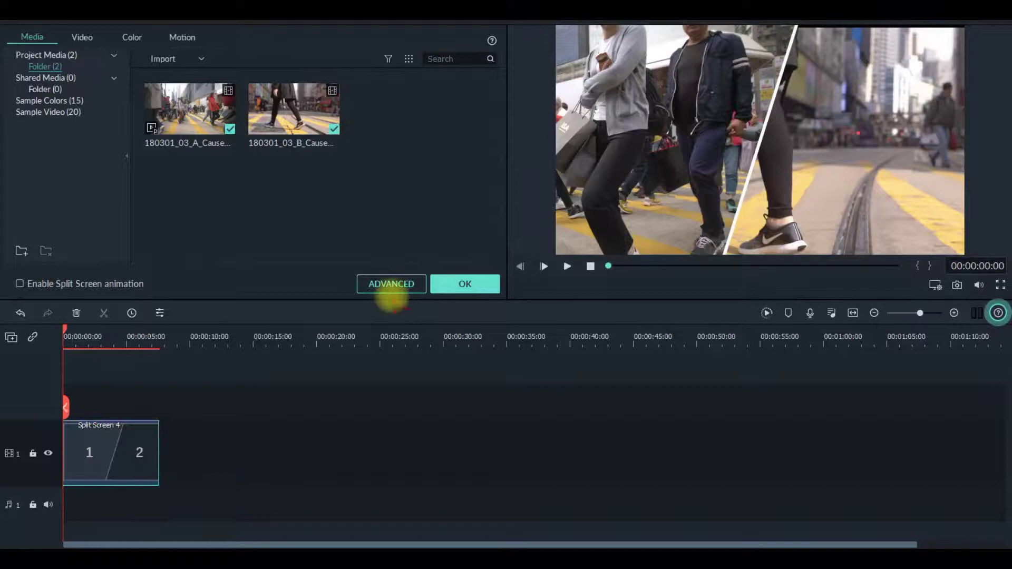
click(392, 290)
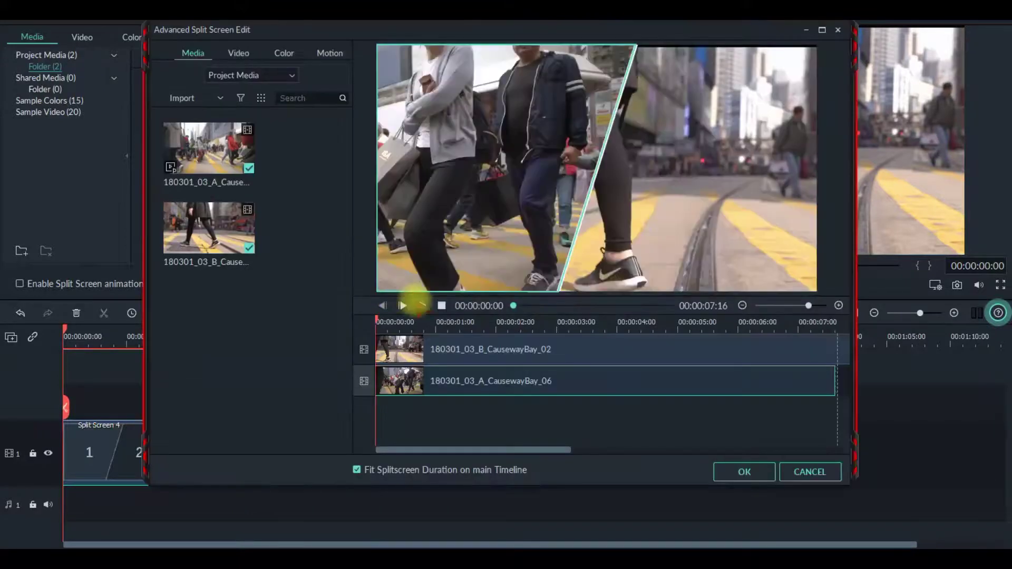
click(806, 472)
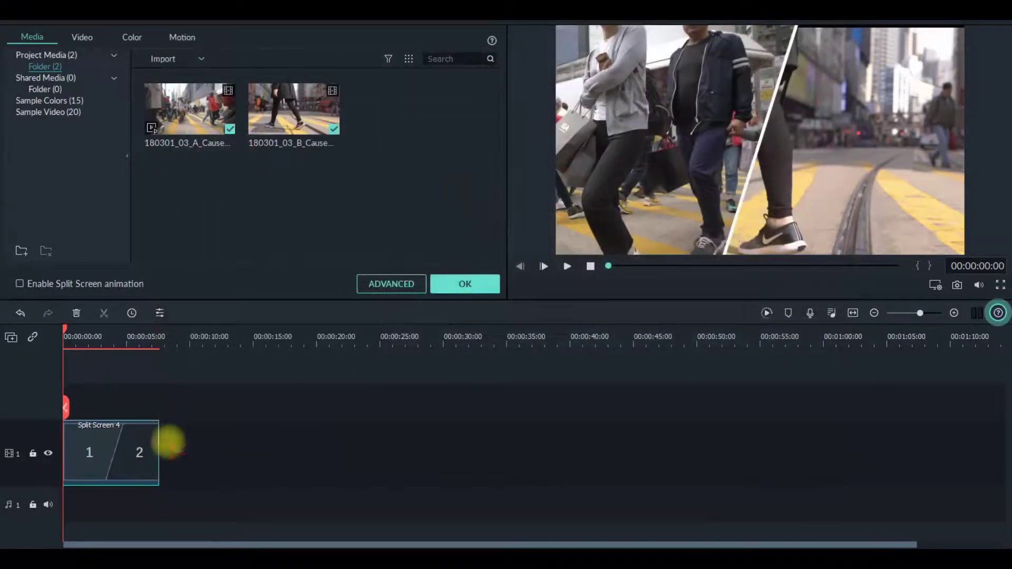
Shorten the split screen clip to 00:00:07:03 and trim both source clips to that end point in the advanced editor.
drag(159, 447, 152, 447)
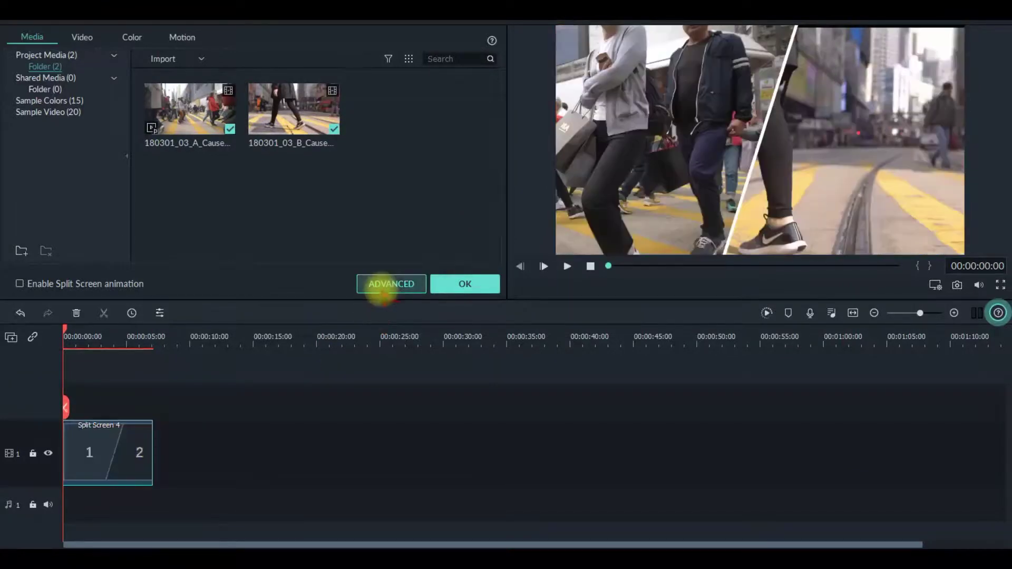
click(385, 286)
drag(548, 449, 644, 452)
click(822, 357)
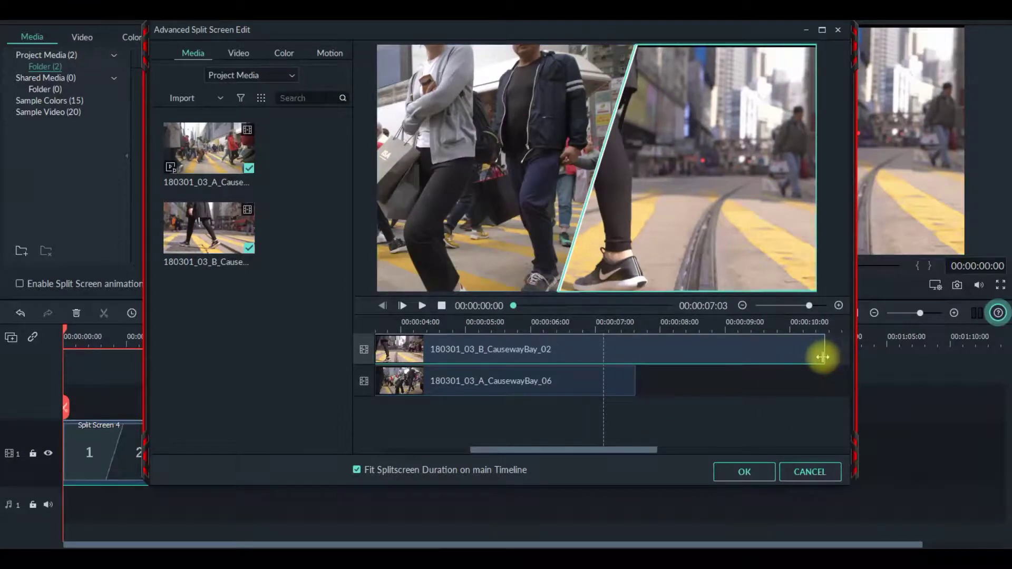
drag(821, 357, 610, 392)
click(633, 388)
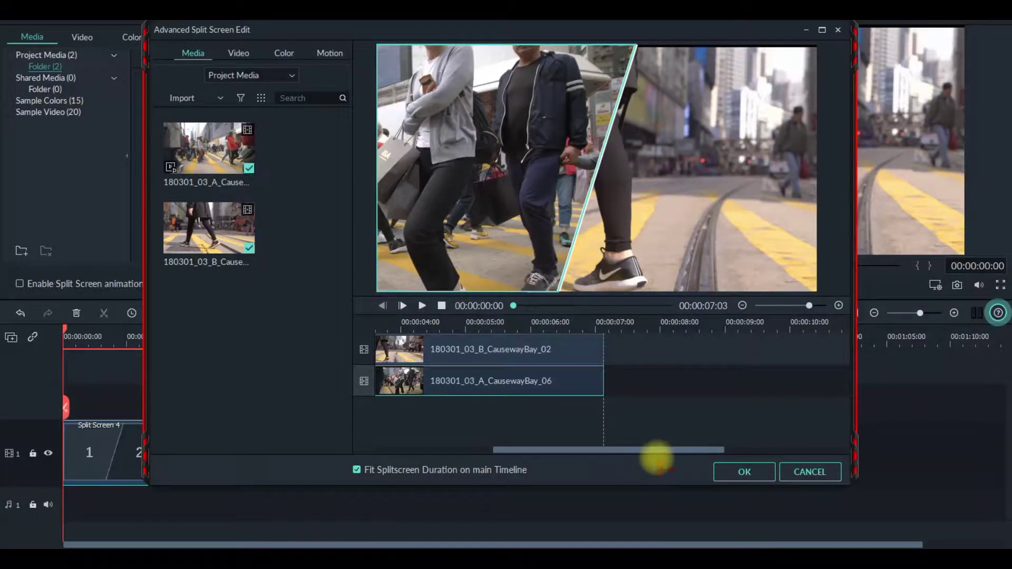
Preview the trimmed clips from the beginning in the advanced editor and accept the split screen edit.
drag(640, 449, 398, 445)
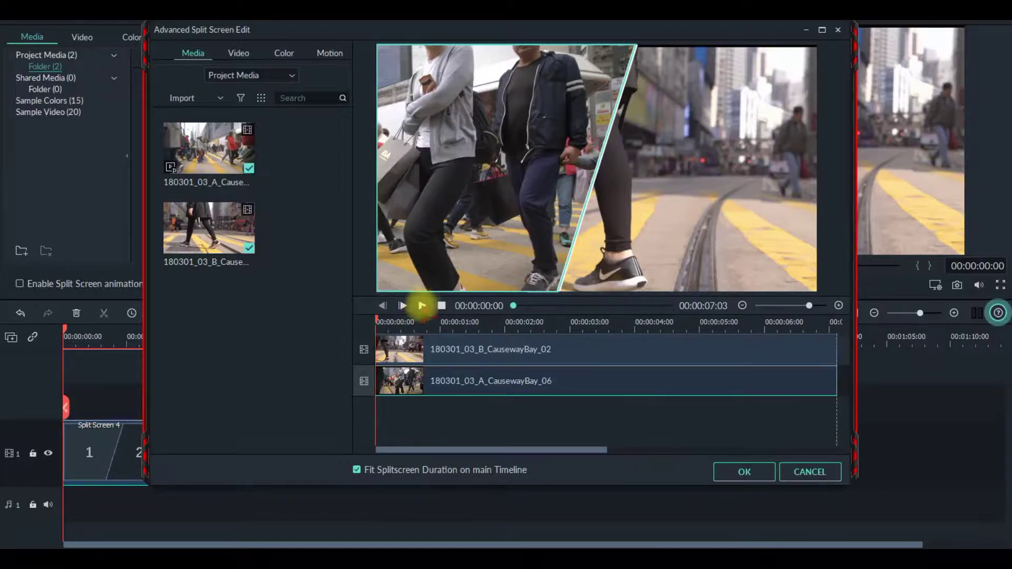
click(421, 306)
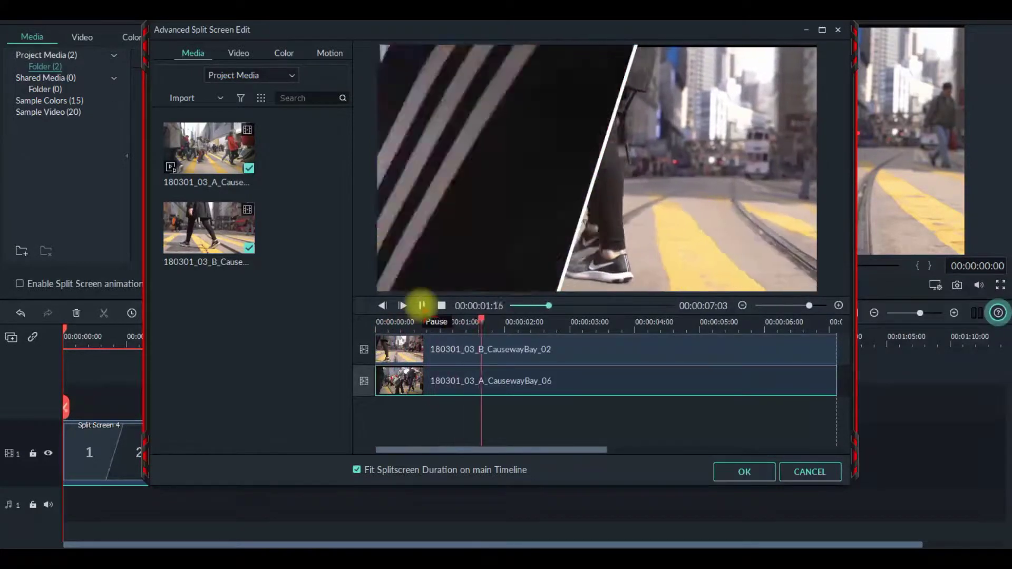
click(746, 471)
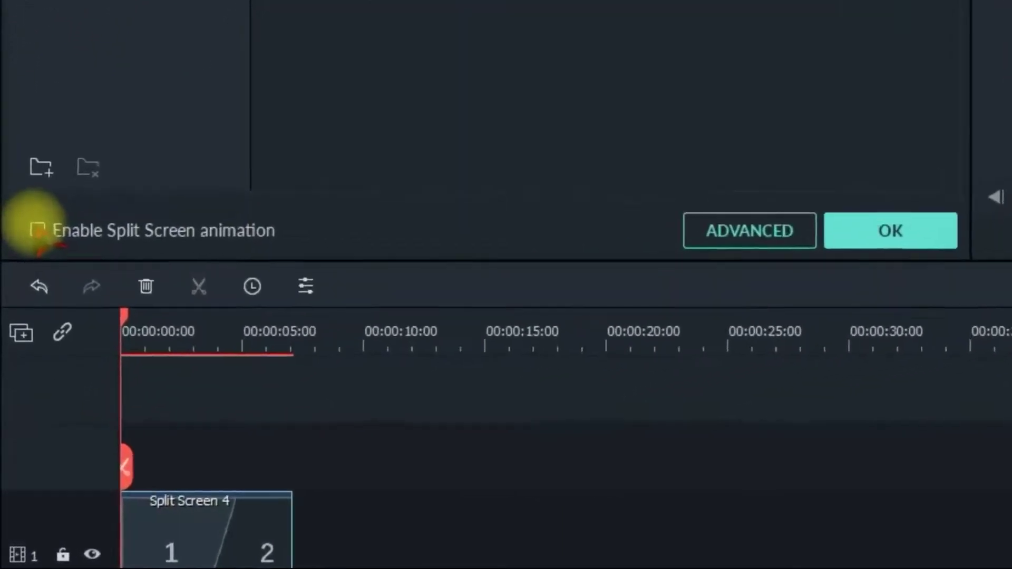
Enable the split screen animation and play the split screen to preview its animated opening.
click(37, 230)
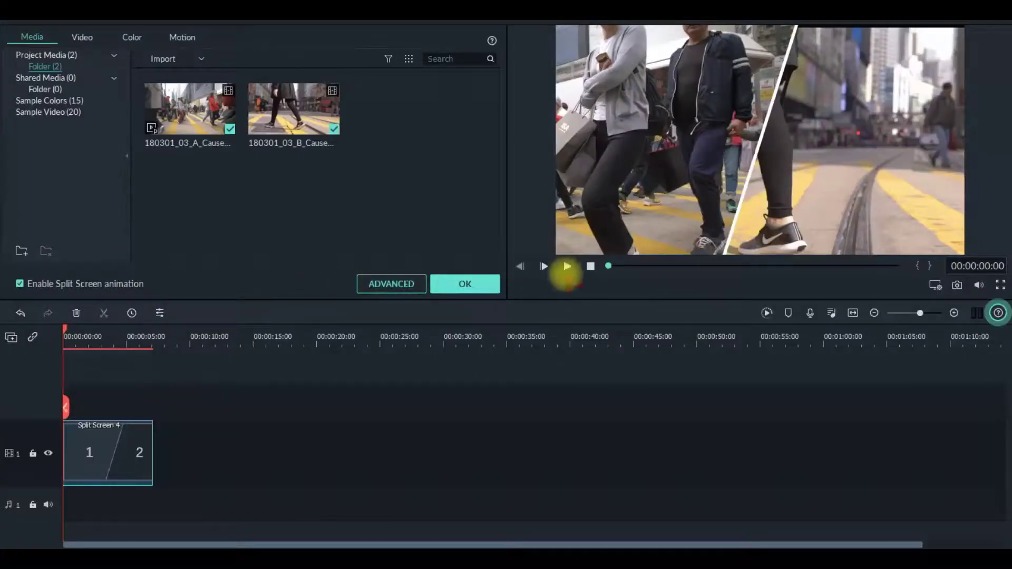
click(566, 266)
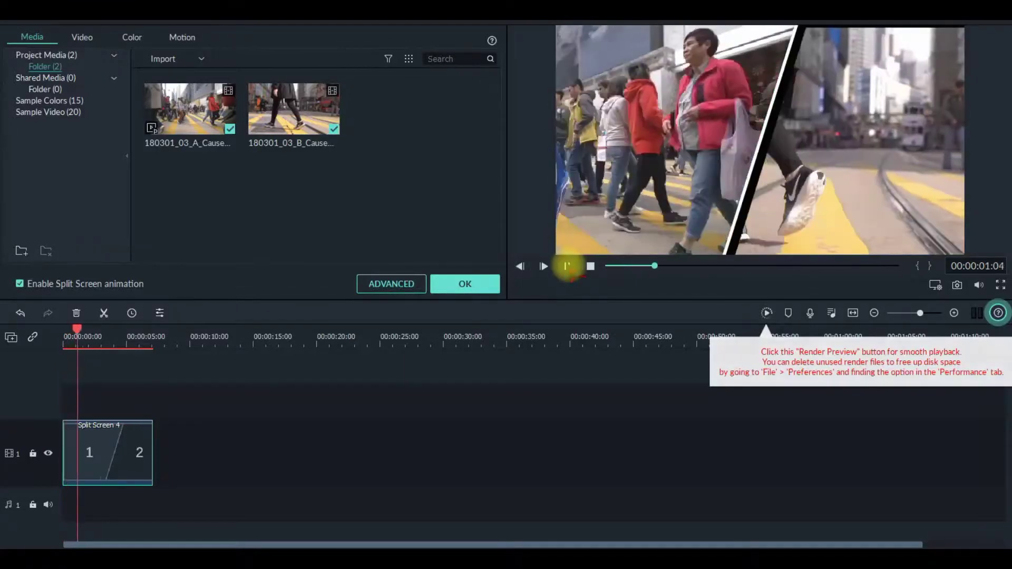
click(520, 266)
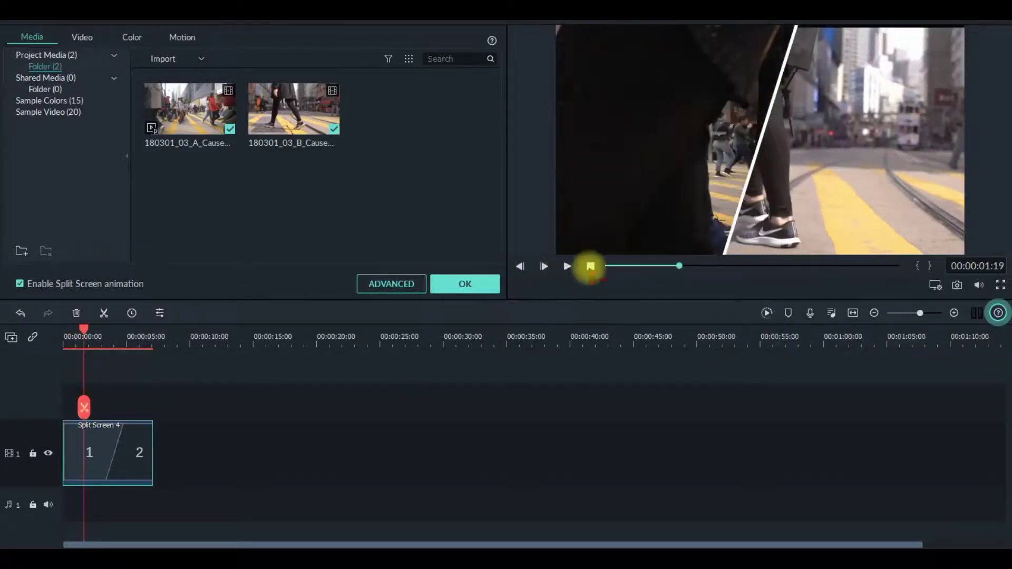
click(590, 266)
click(567, 266)
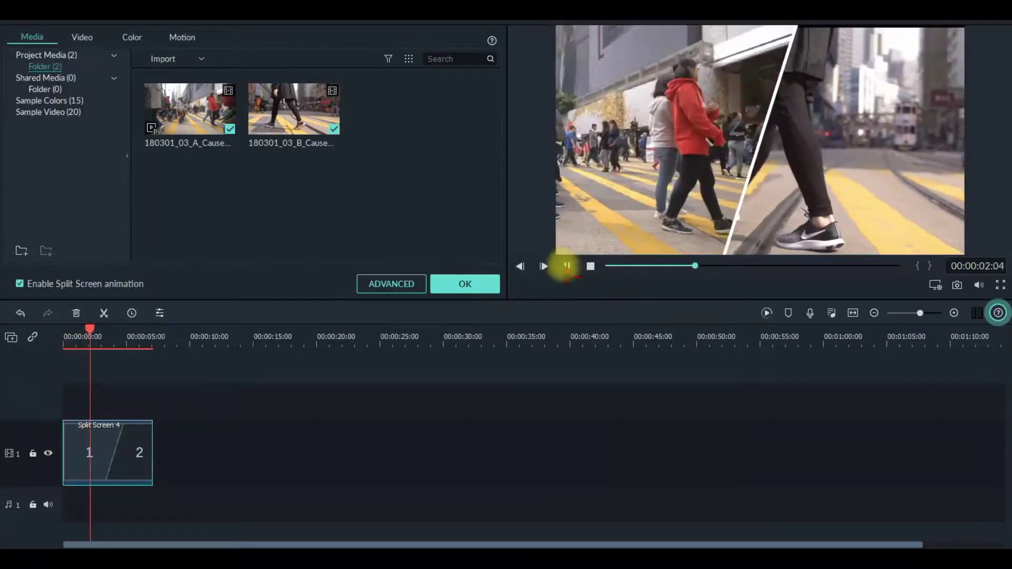
click(567, 266)
Apply the Boom! motion effect to the split screen clip and confirm the split screen settings.
click(179, 38)
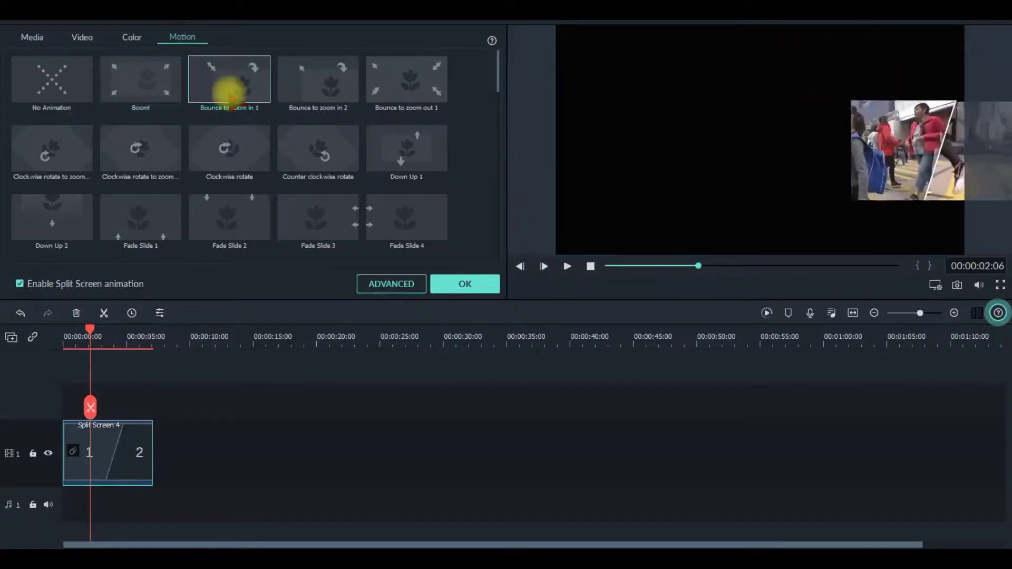
click(151, 84)
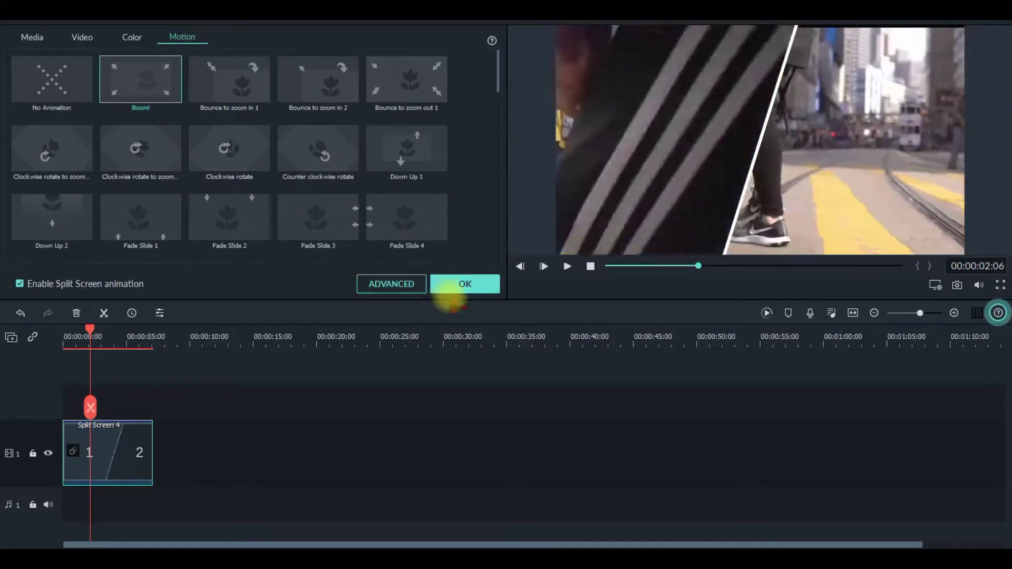
click(452, 283)
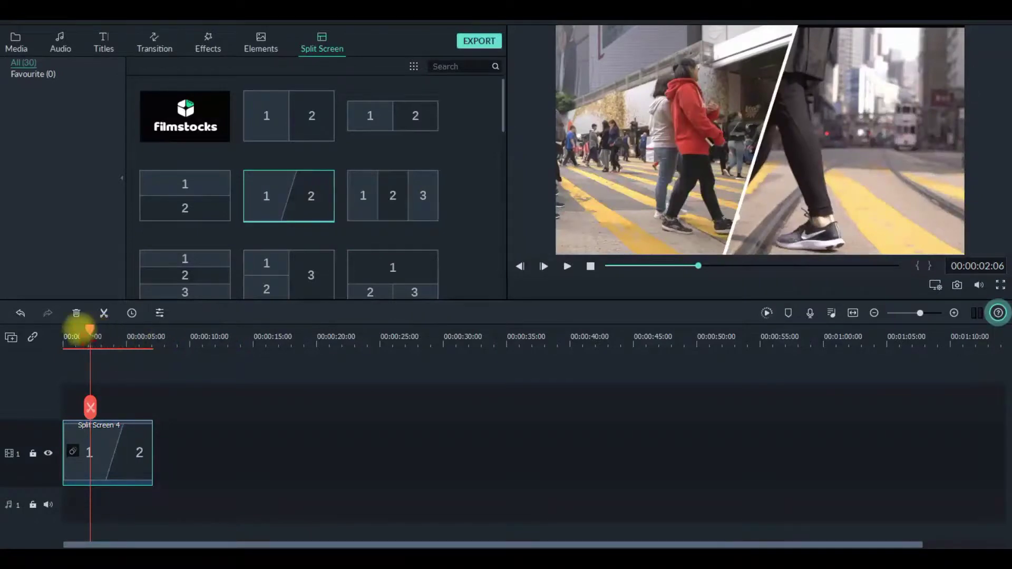
Play the finished split screen from the start of the timeline to check its opening animation and motion effect.
drag(90, 333, 64, 332)
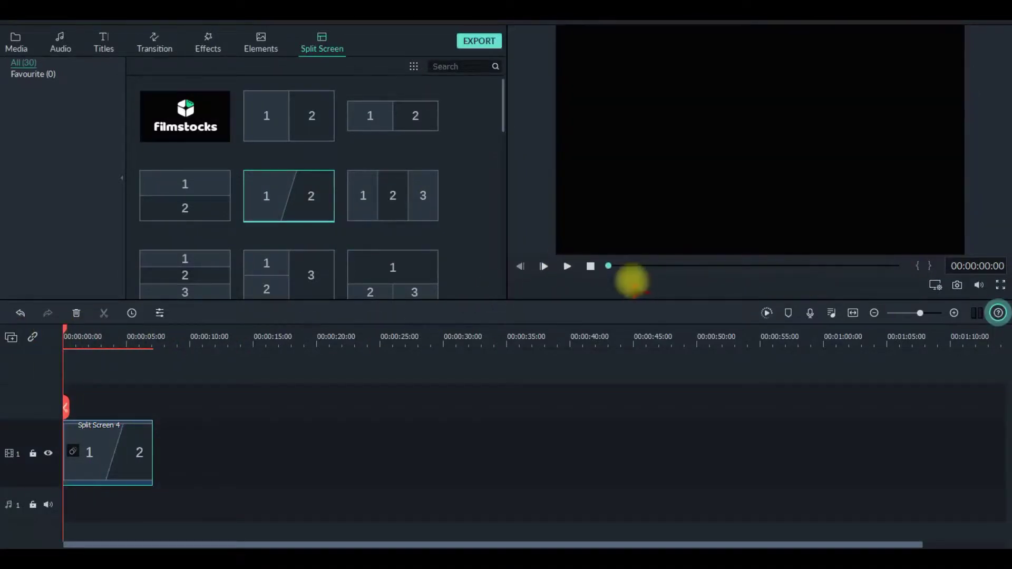
click(566, 265)
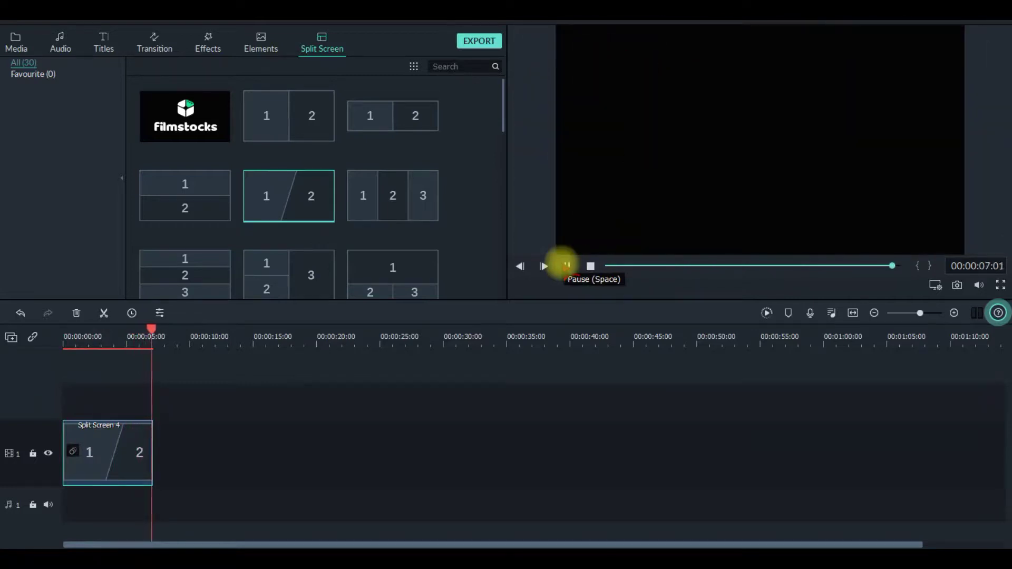
click(567, 266)
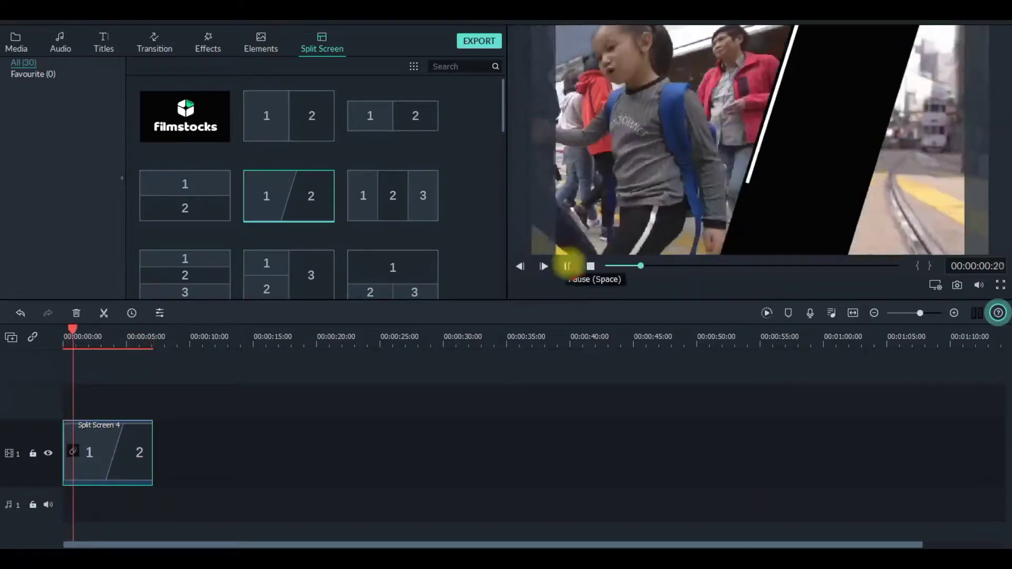
click(567, 266)
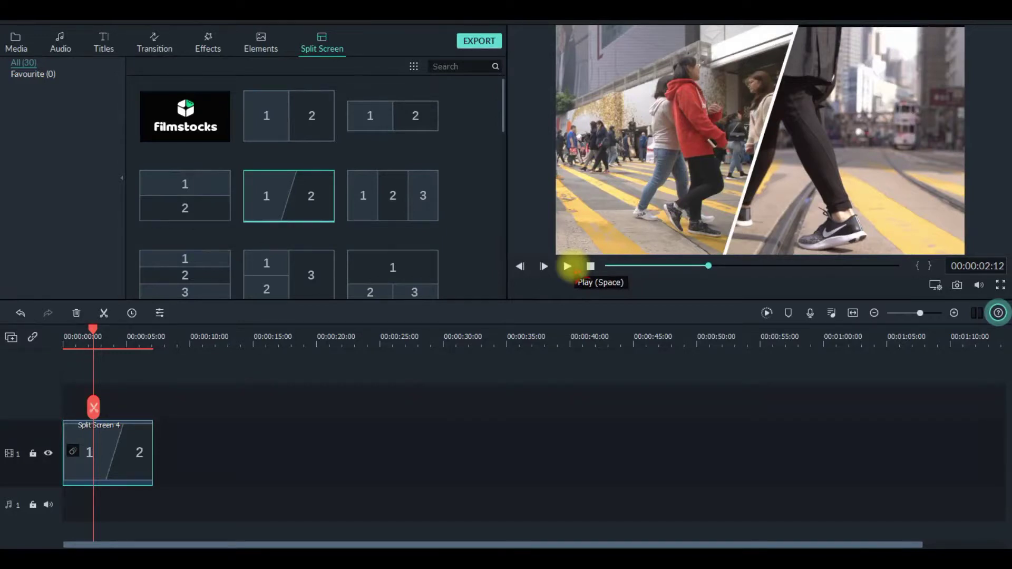
click(573, 269)
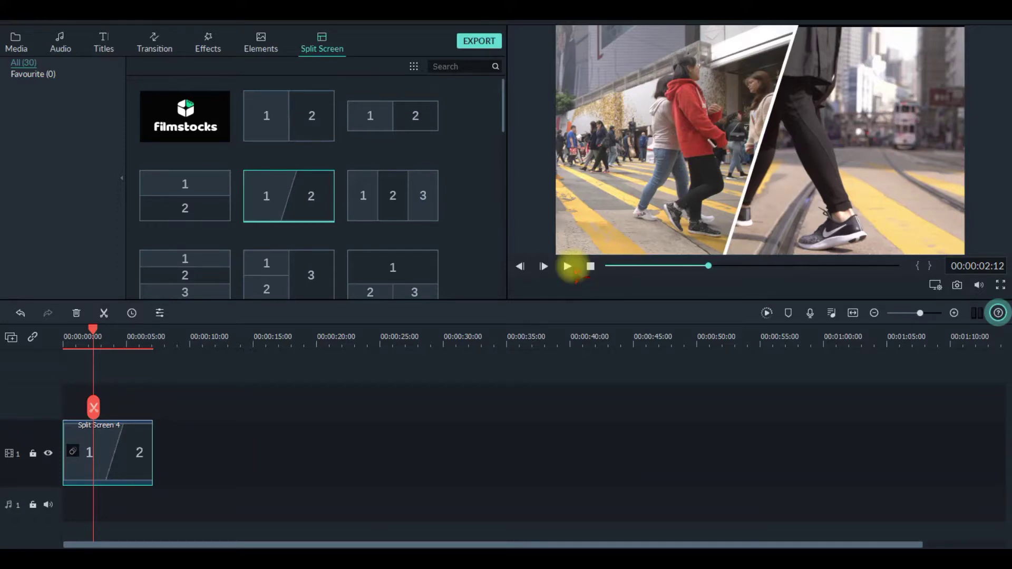